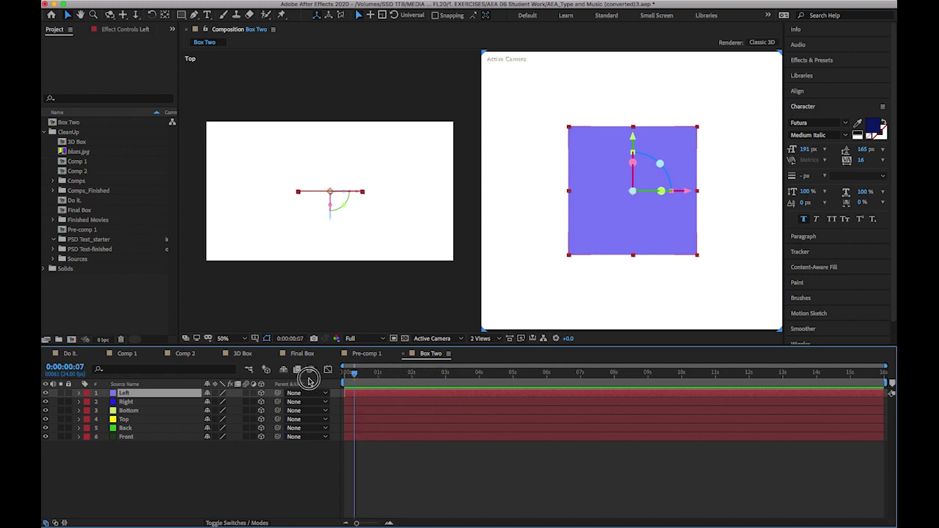
pyautogui.click(167, 465)
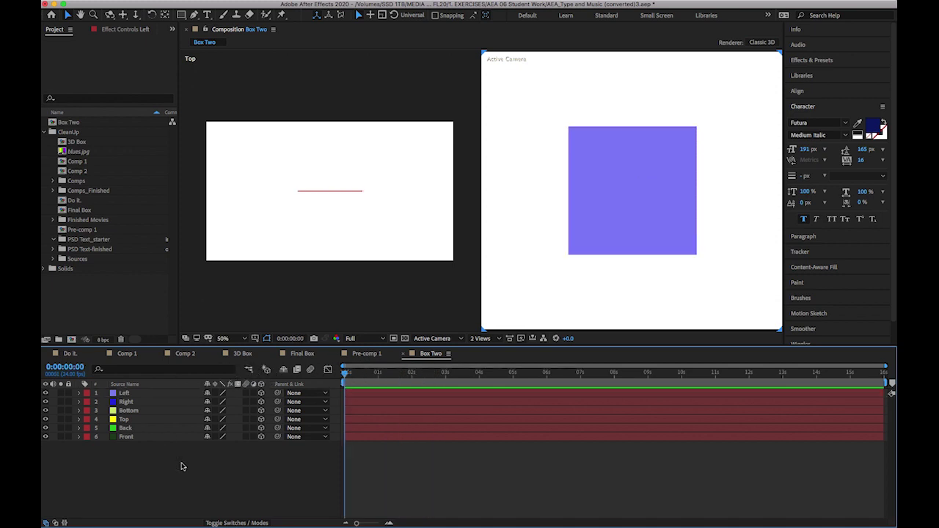
pyautogui.press('super+y')
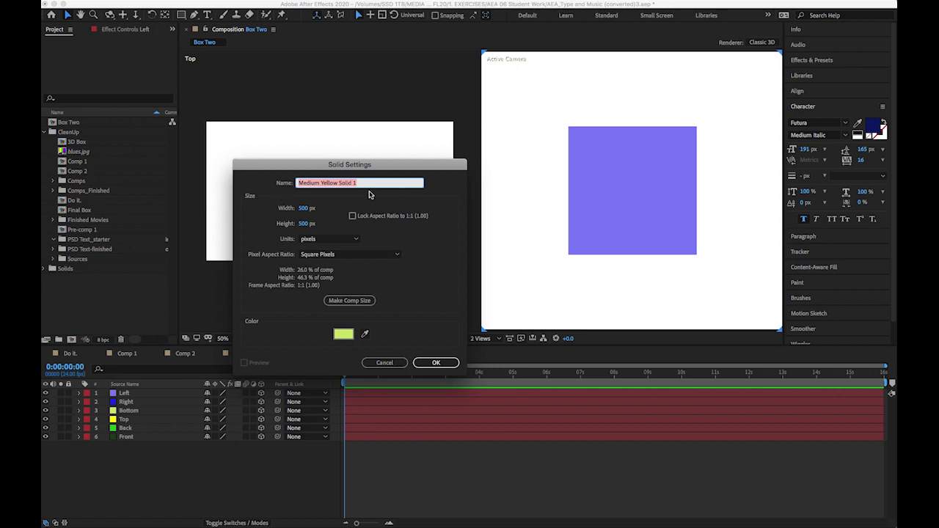
pyautogui.click(380, 361)
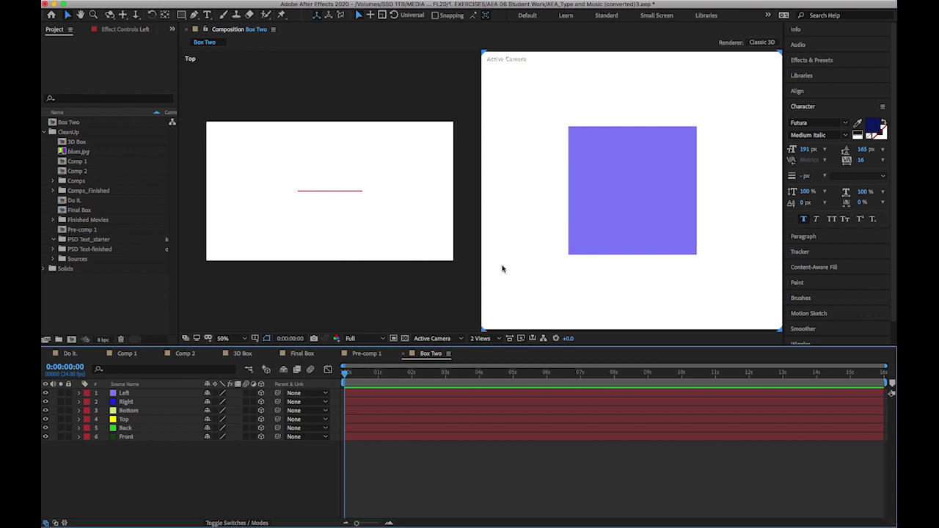
# - Switch the composition viewer to 1 View and back to 2 Views - Horizontal
pyautogui.click(485, 338)
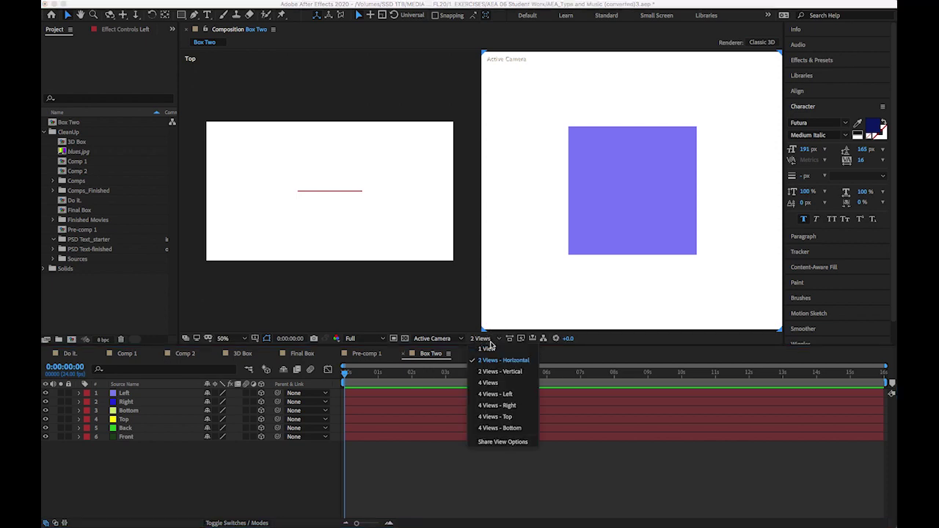
pyautogui.click(494, 349)
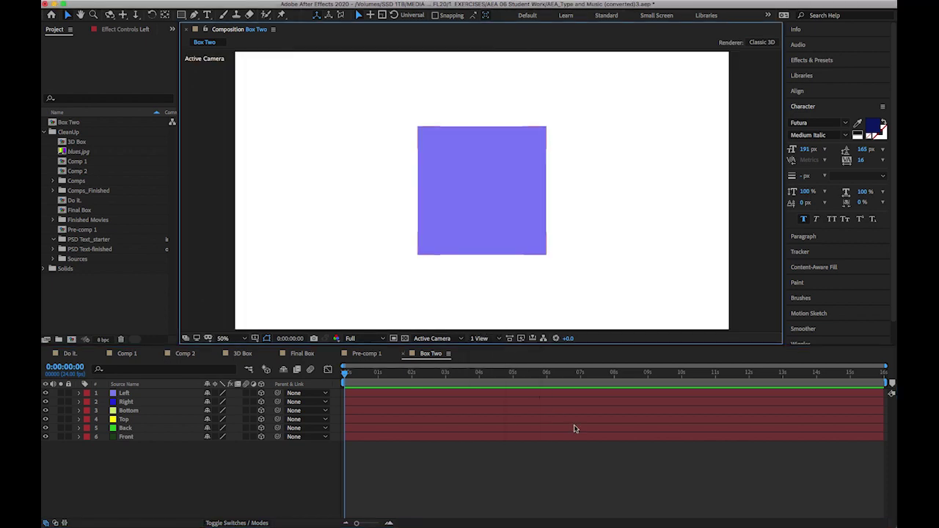
pyautogui.click(484, 339)
pyautogui.click(506, 361)
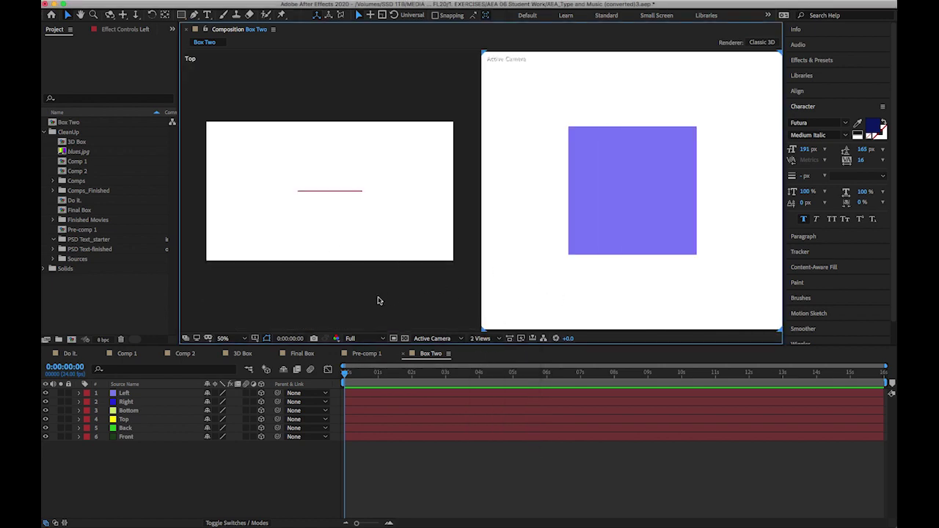
pyautogui.click(480, 338)
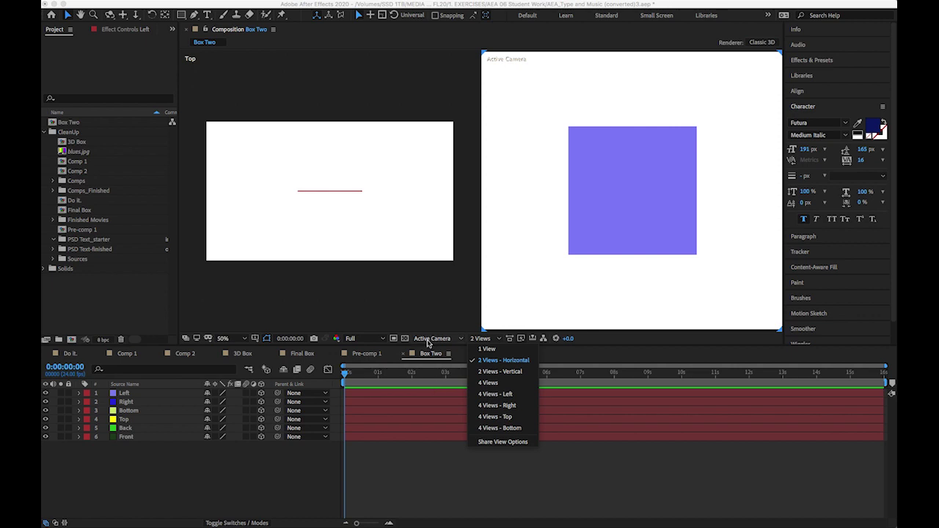
# - Move the Left layer left and slightly toward the camera, and the Right layer right and further toward the camera
pyautogui.click(651, 193)
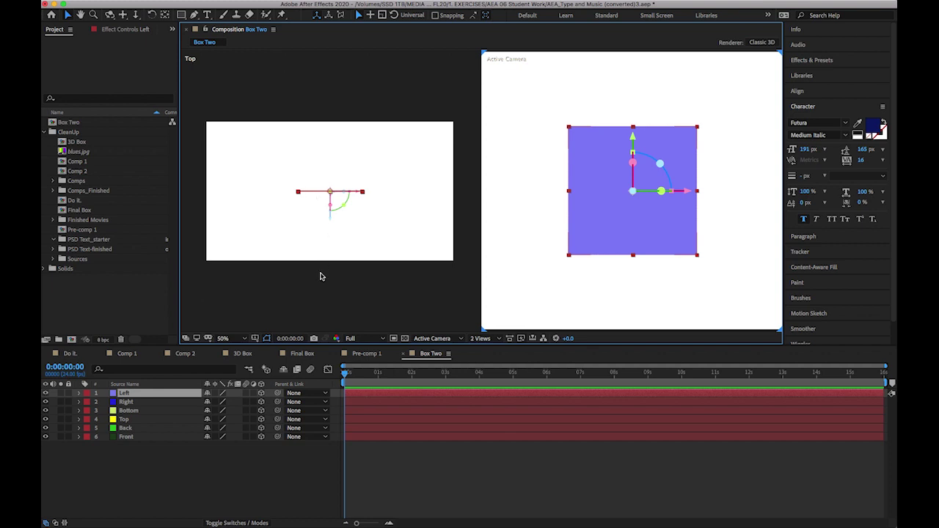
pyautogui.moveTo(315, 195); pyautogui.dragTo(252, 199)
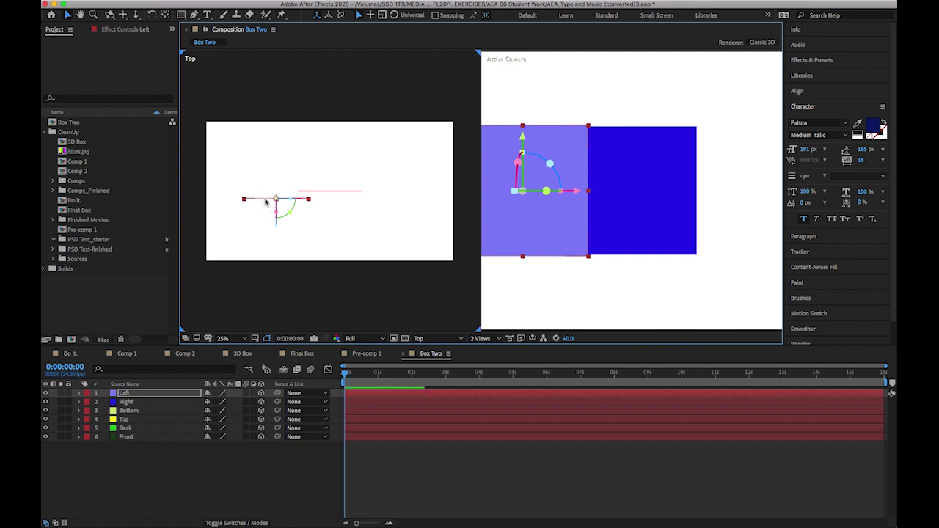
pyautogui.click(173, 402)
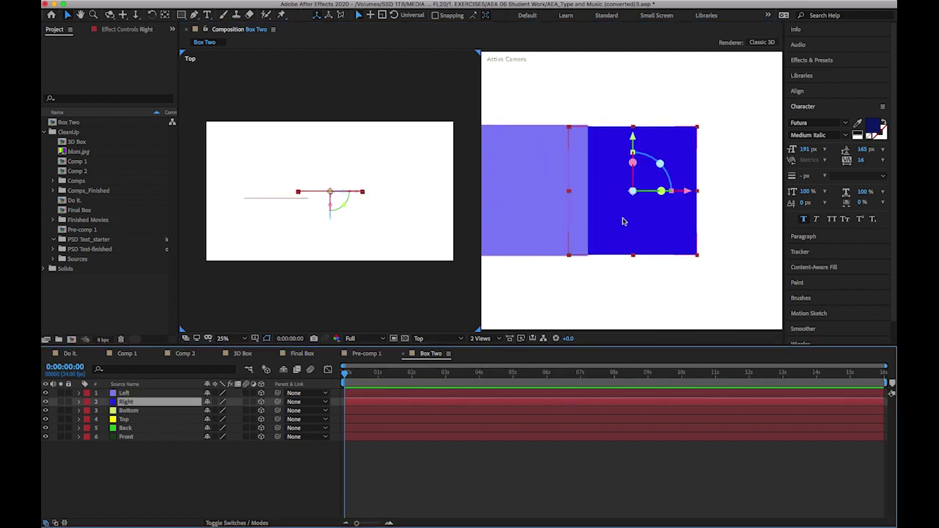
pyautogui.moveTo(685, 193); pyautogui.dragTo(800, 203)
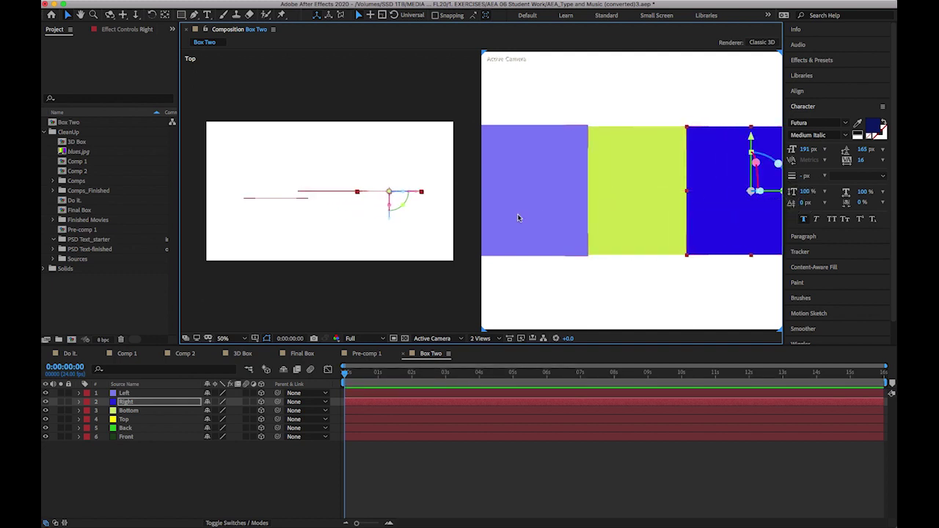
pyautogui.moveTo(391, 224); pyautogui.dragTo(386, 233)
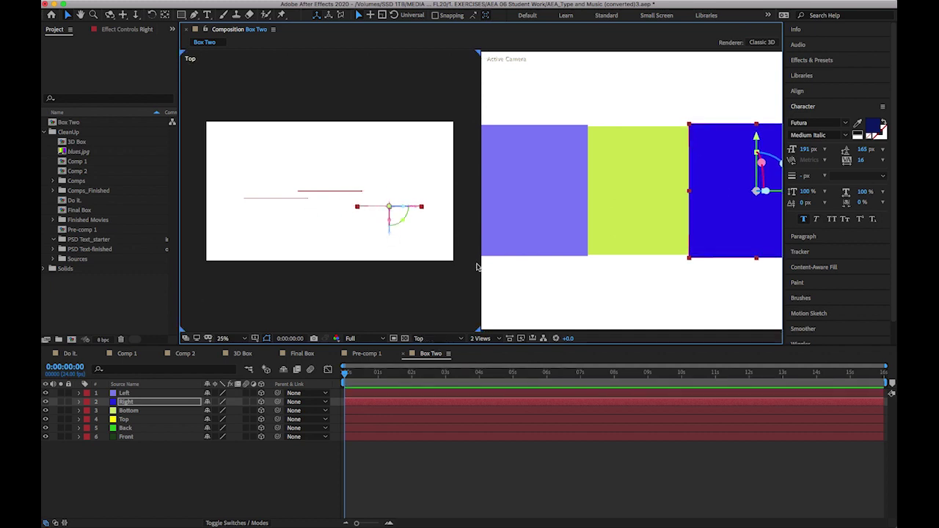
# - Change the Top view of the composition to Custom View 1
pyautogui.click(152, 412)
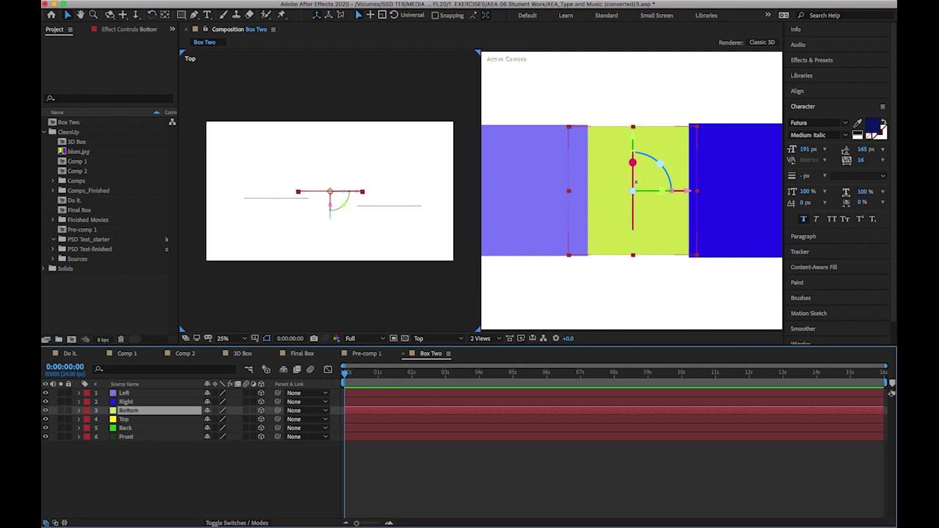
pyautogui.click(317, 269)
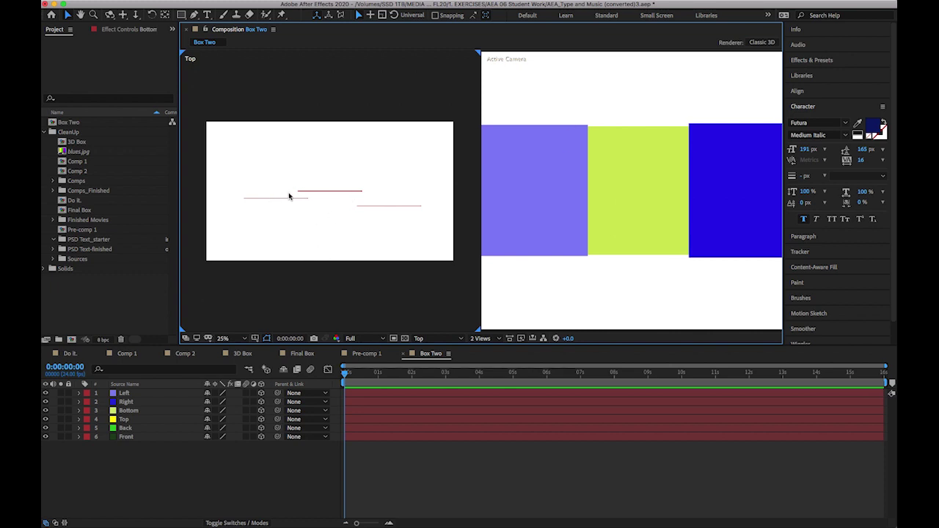
pyautogui.click(435, 339)
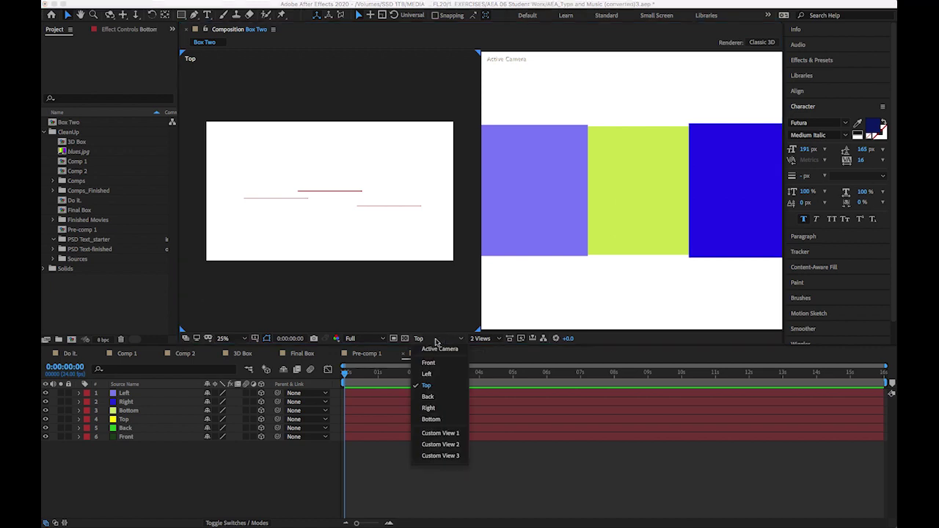
pyautogui.click(448, 435)
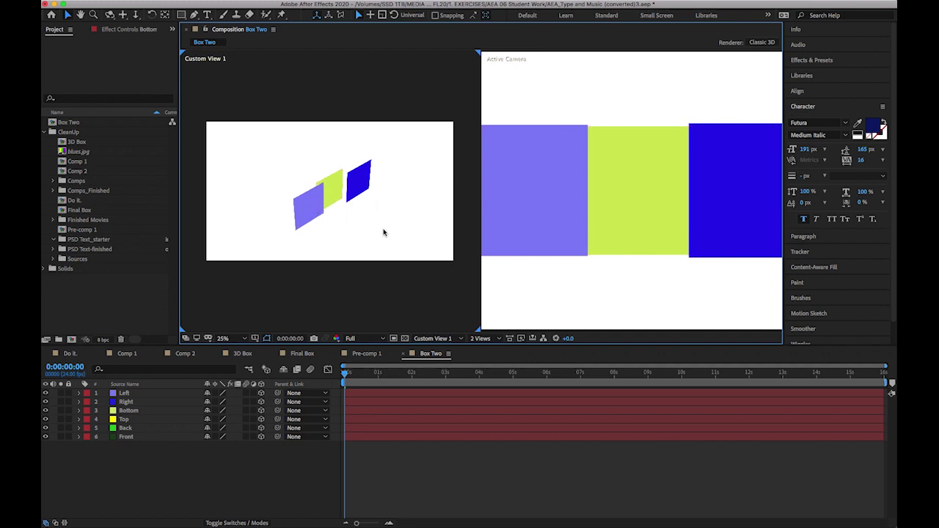
# - Rotate the Bottom layer about its X axis until it lies flat, and lower it beneath the other layers
pyautogui.click(332, 191)
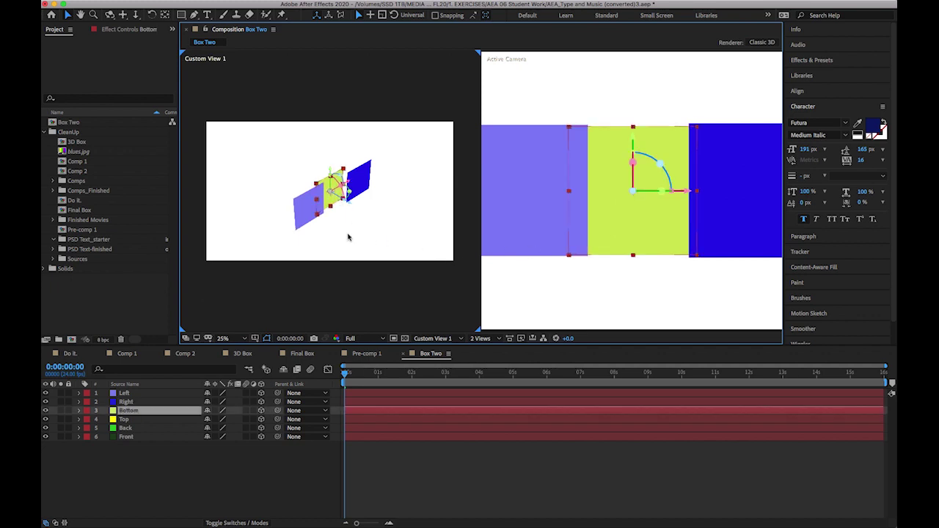
pyautogui.press('.')
pyautogui.press('.')
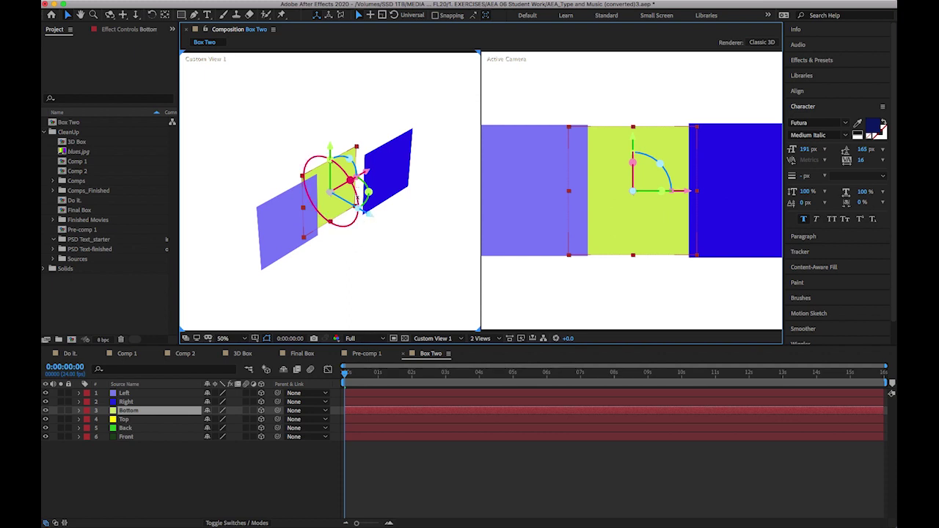
pyautogui.moveTo(357, 198); pyautogui.dragTo(290, 85)
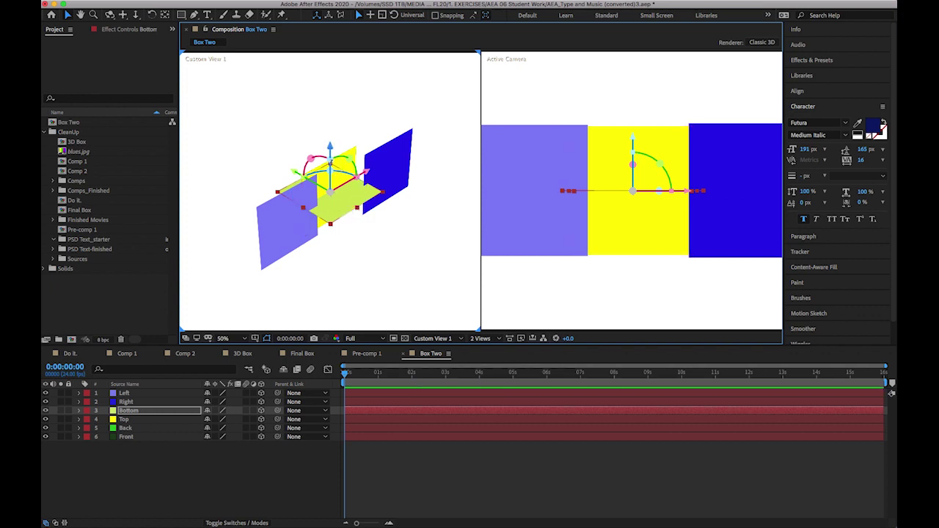
pyautogui.moveTo(327, 146); pyautogui.dragTo(334, 267)
# - Rotate the Top layer about its X axis until it lies flat, and raise it above the other layers
pyautogui.click(328, 188)
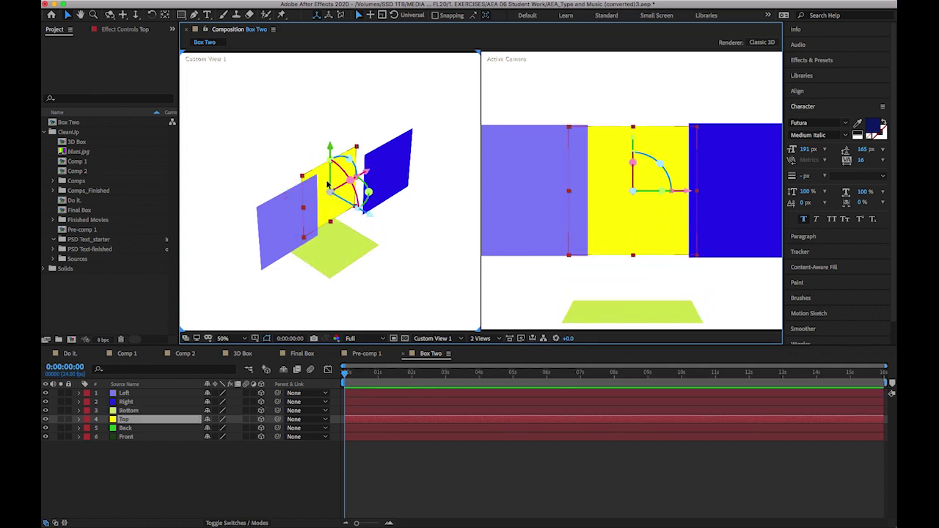
pyautogui.moveTo(367, 209); pyautogui.dragTo(316, 87)
pyautogui.press('w')
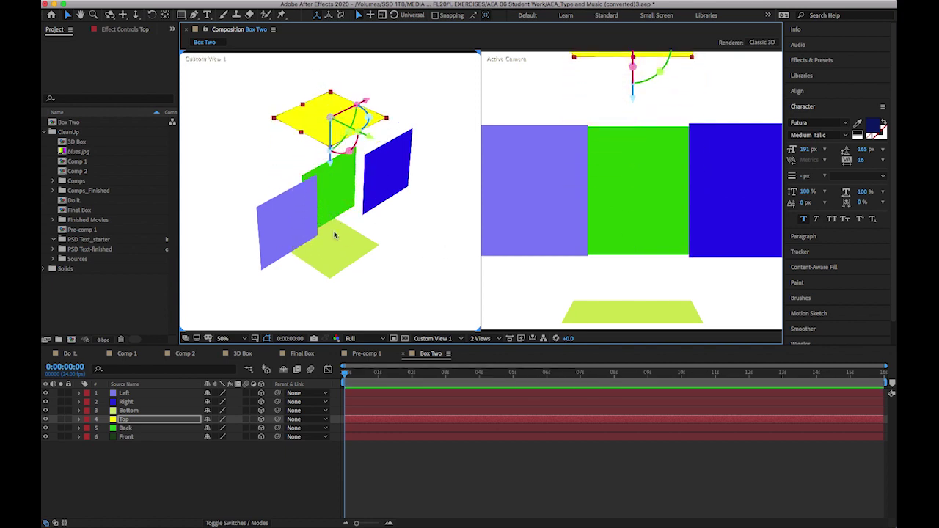
pyautogui.click(338, 255)
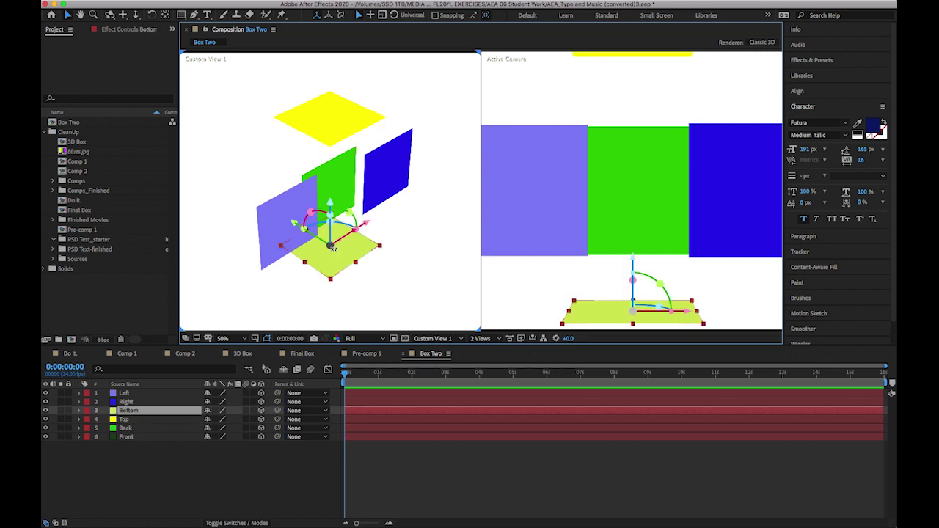
pyautogui.click(336, 128)
pyautogui.click(310, 206)
pyautogui.click(380, 187)
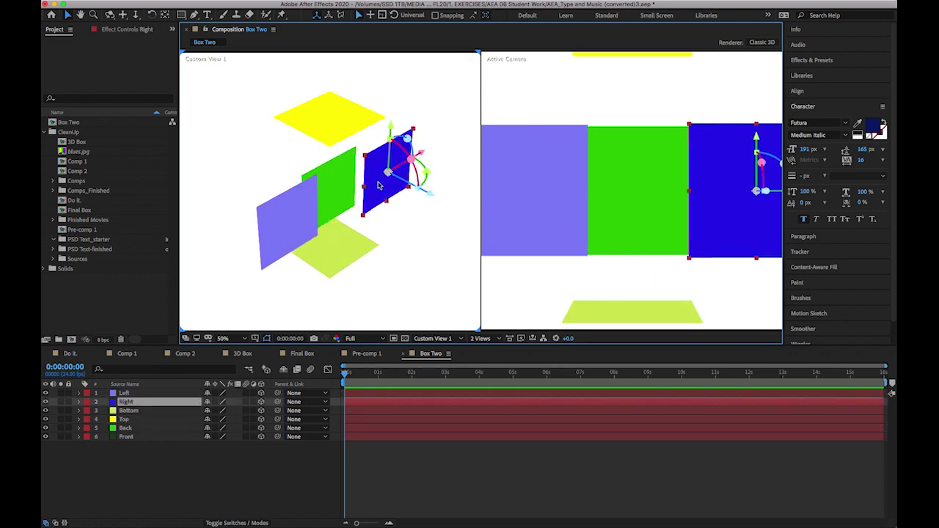
# - Push the Back layer away along its Z axis and bring the Front layer forward to about Z -420
pyautogui.click(342, 197)
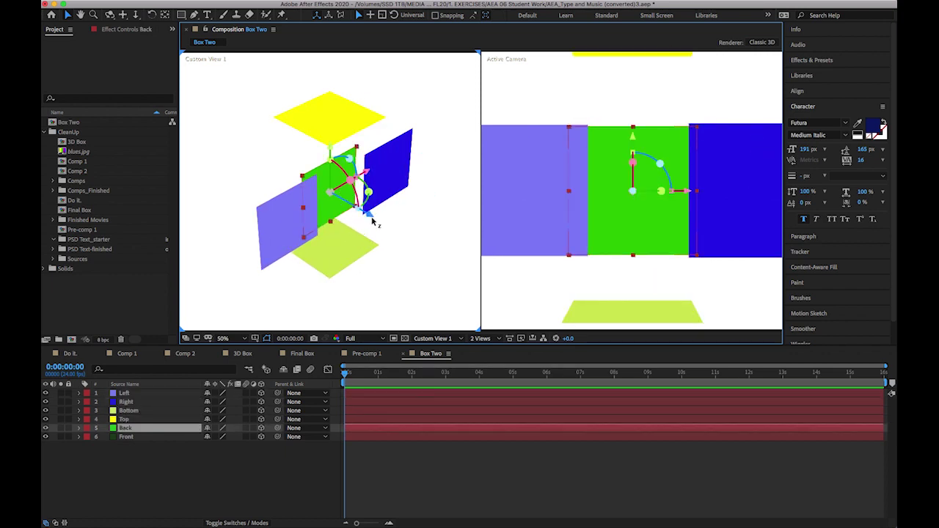
pyautogui.moveTo(370, 218); pyautogui.dragTo(249, 157)
pyautogui.click(339, 191)
pyautogui.moveTo(371, 220); pyautogui.dragTo(444, 288)
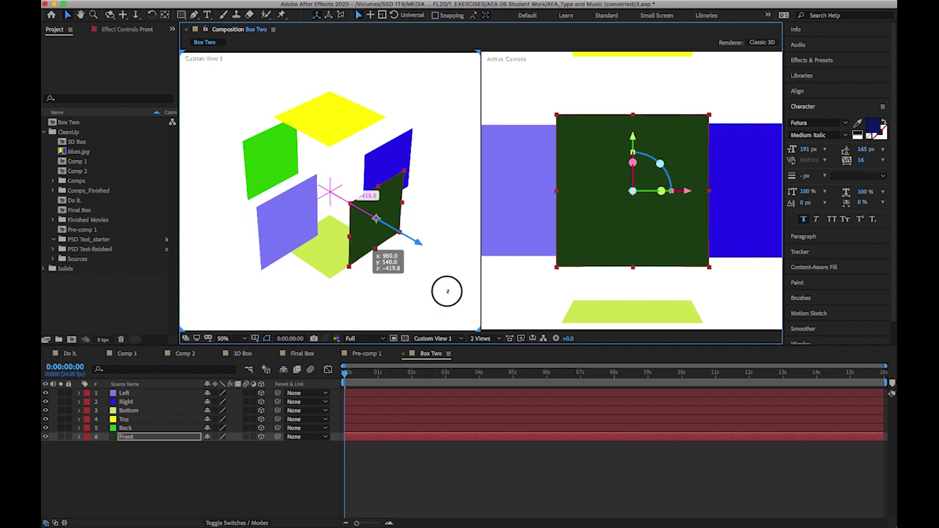
pyautogui.hotkey('ctrl', 'z')
# - Rotate the Left and Right layers about their Y axes so they stand perpendicular to the Front layer as box sides
pyautogui.click(317, 209)
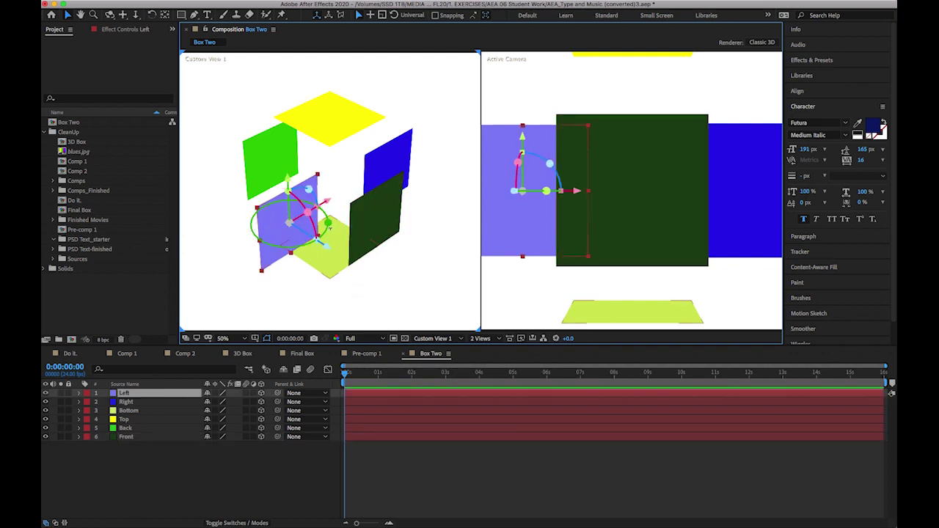
pyautogui.moveTo(308, 246); pyautogui.dragTo(277, 268)
pyautogui.click(388, 168)
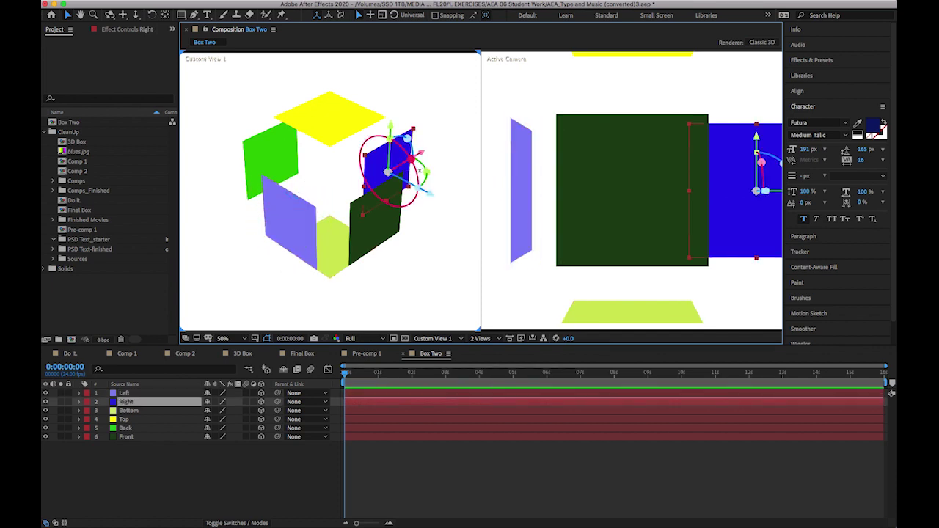
pyautogui.moveTo(425, 174); pyautogui.dragTo(382, 217)
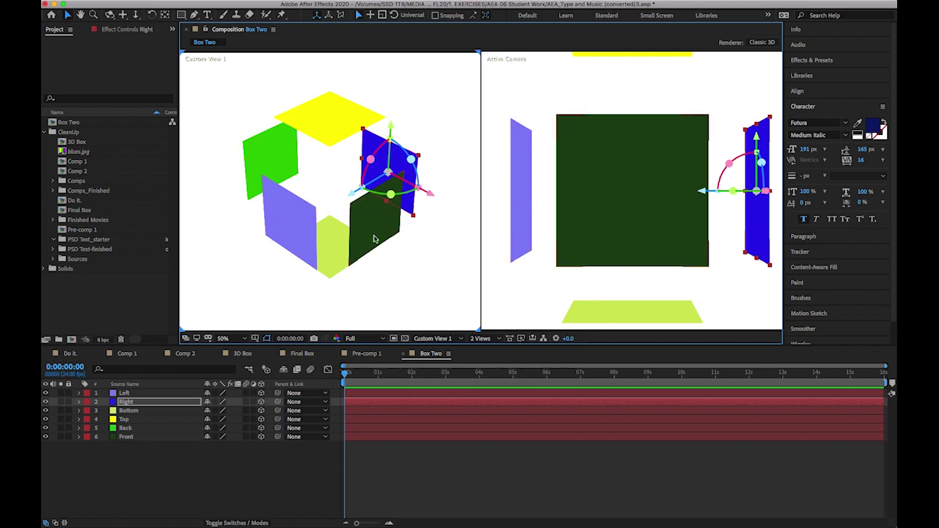
pyautogui.press(',')
pyautogui.press(',')
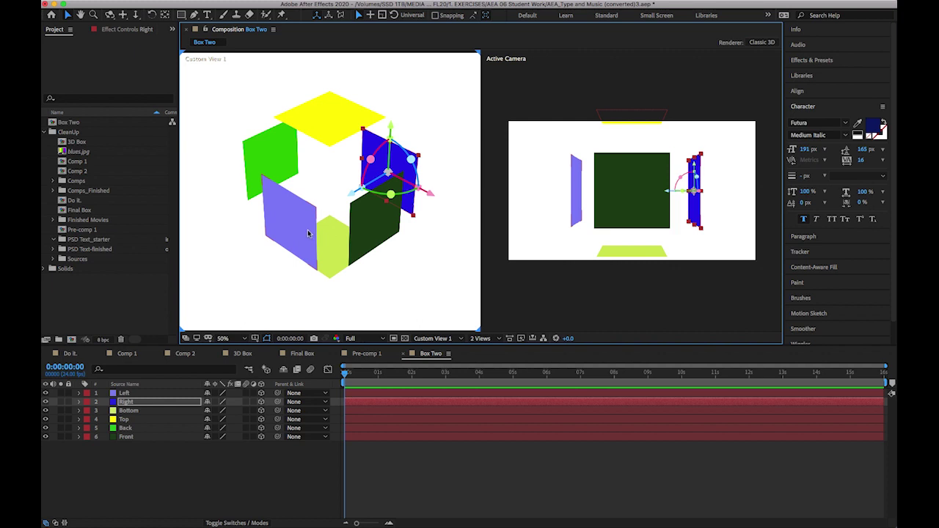
pyautogui.click(220, 463)
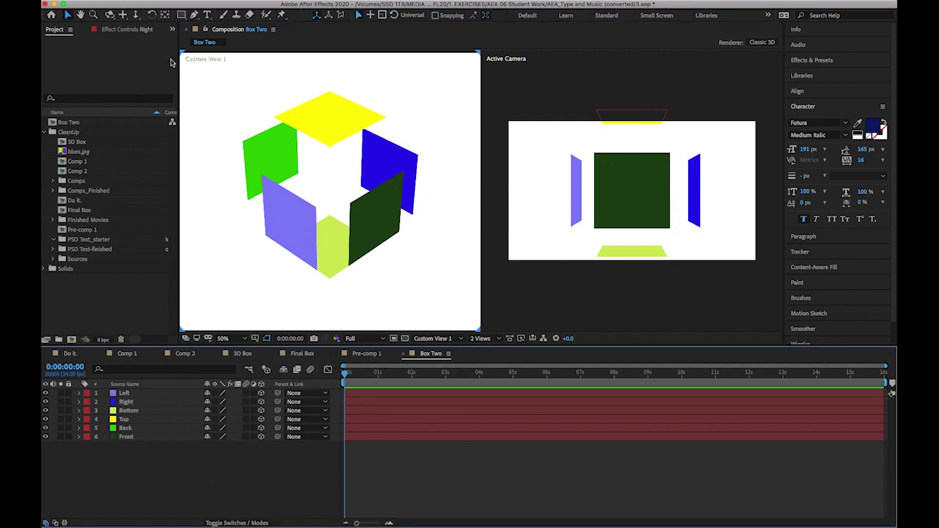
pyautogui.click(67, 15)
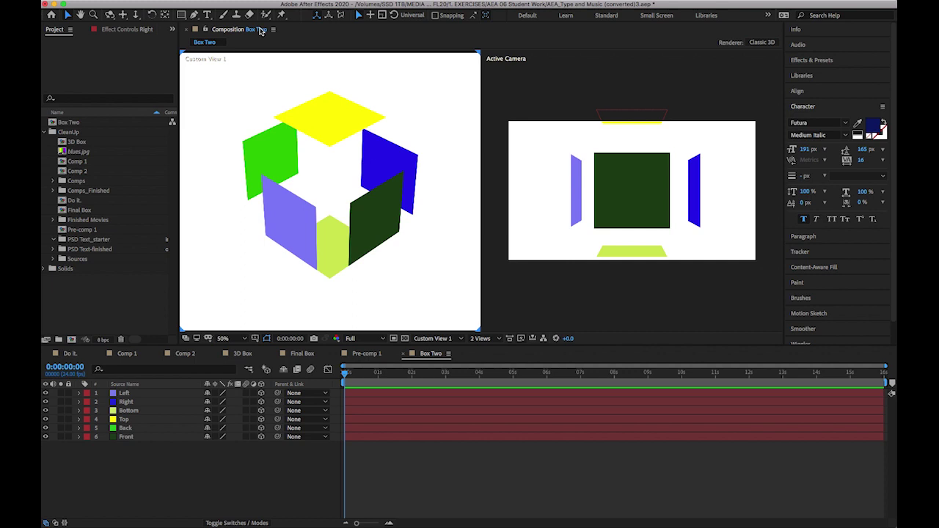
pyautogui.click(92, 15)
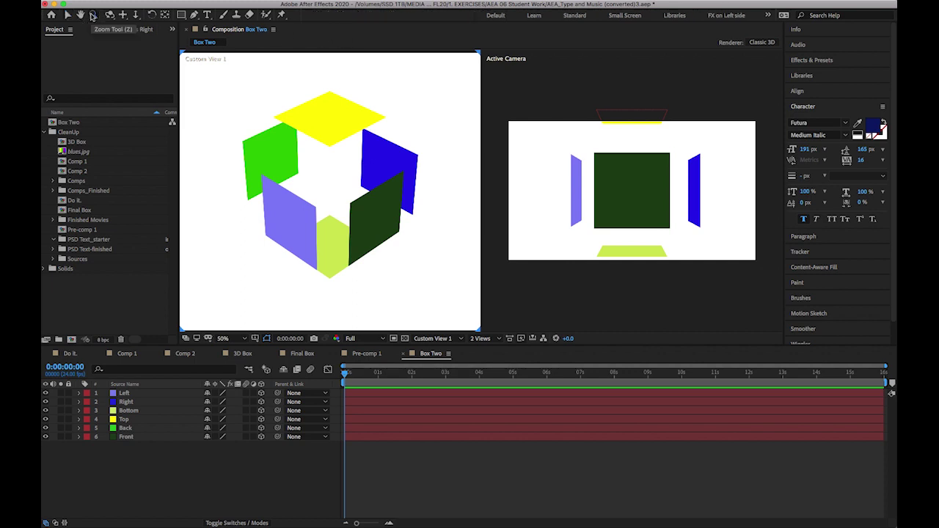
pyautogui.click(81, 15)
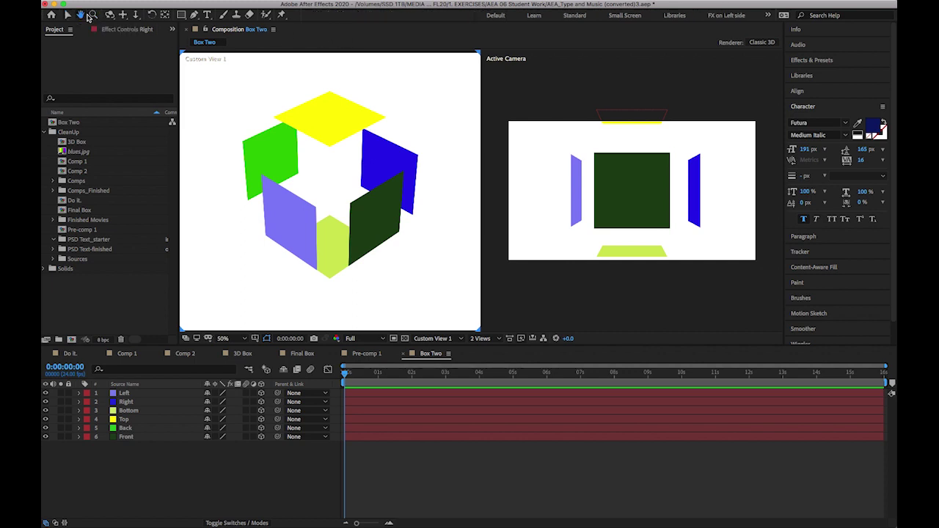
pyautogui.click(182, 16)
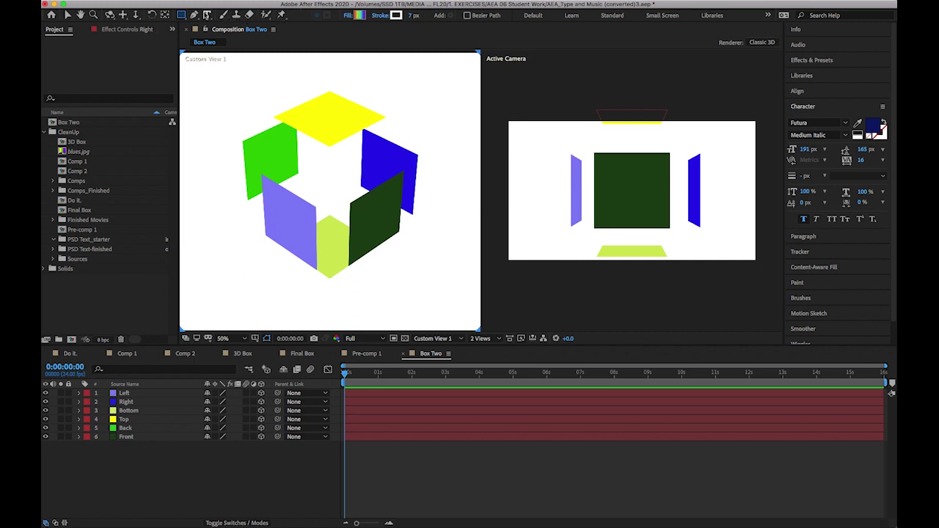
pyautogui.click(207, 15)
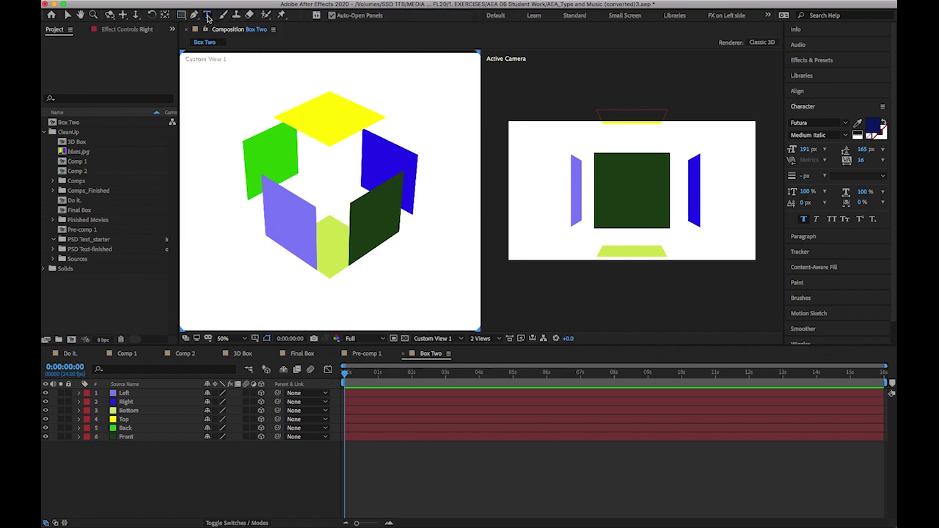
pyautogui.click(223, 15)
pyautogui.click(236, 15)
pyautogui.click(166, 16)
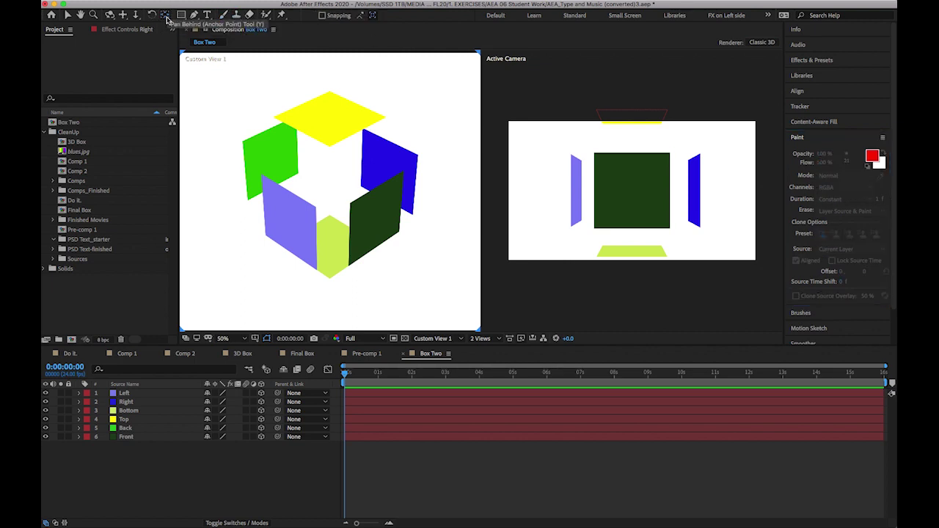
# - With snapping enabled for the Selection tool, snap the Top layer onto the Back layer's upper corner and the Left layer against the Top layer's edge
pyautogui.click(68, 15)
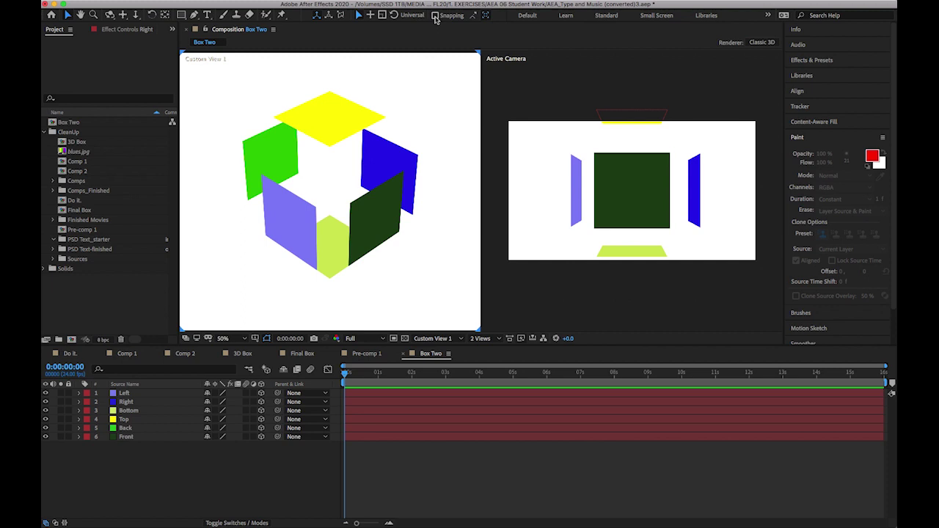
pyautogui.click(434, 17)
pyautogui.click(329, 139)
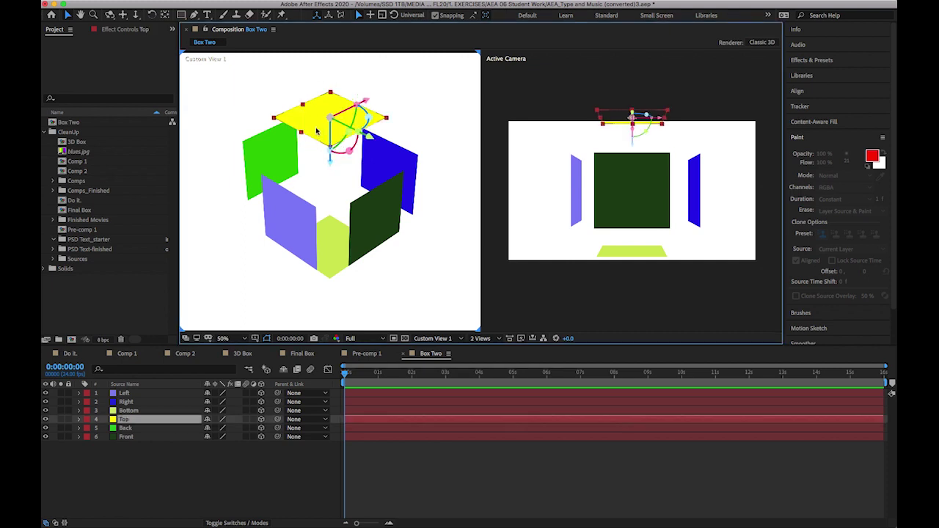
pyautogui.click(435, 208)
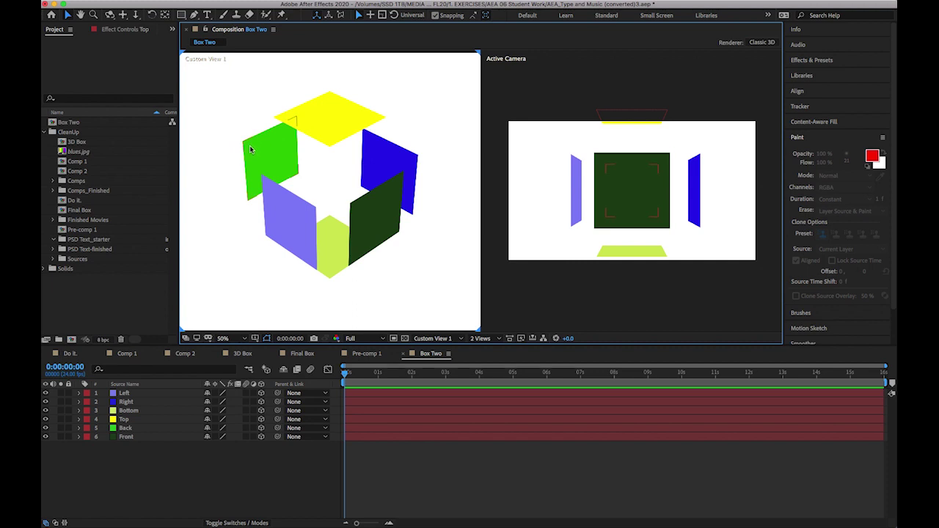
pyautogui.moveTo(283, 119); pyautogui.dragTo(252, 136)
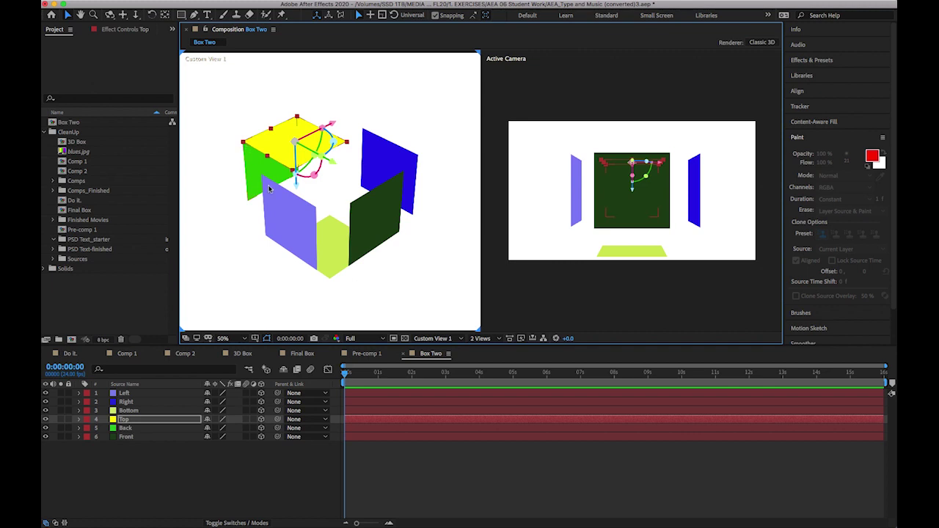
pyautogui.moveTo(268, 189); pyautogui.dragTo(244, 142)
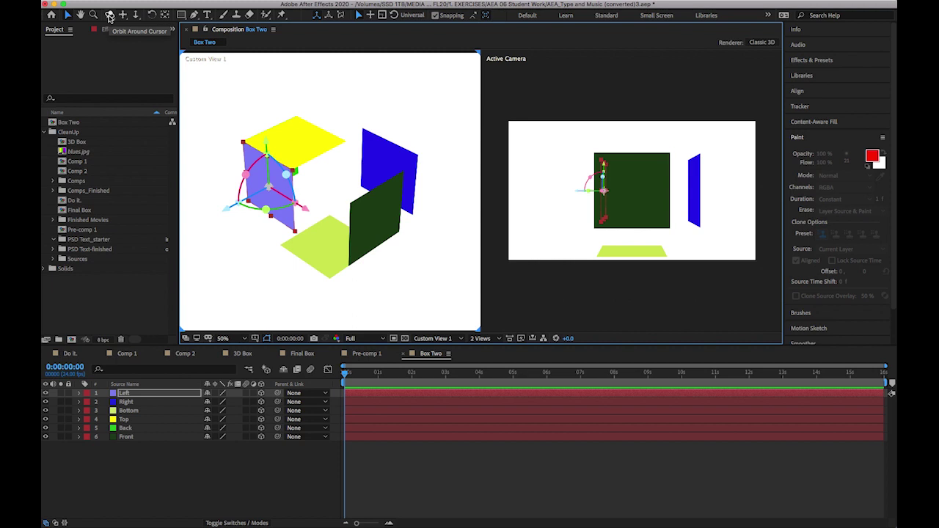
# - Using Orbit Around Scene to reach the open sides in Custom View 1, snap the Right and Front layers to the Top layer's corners
pyautogui.click(110, 16)
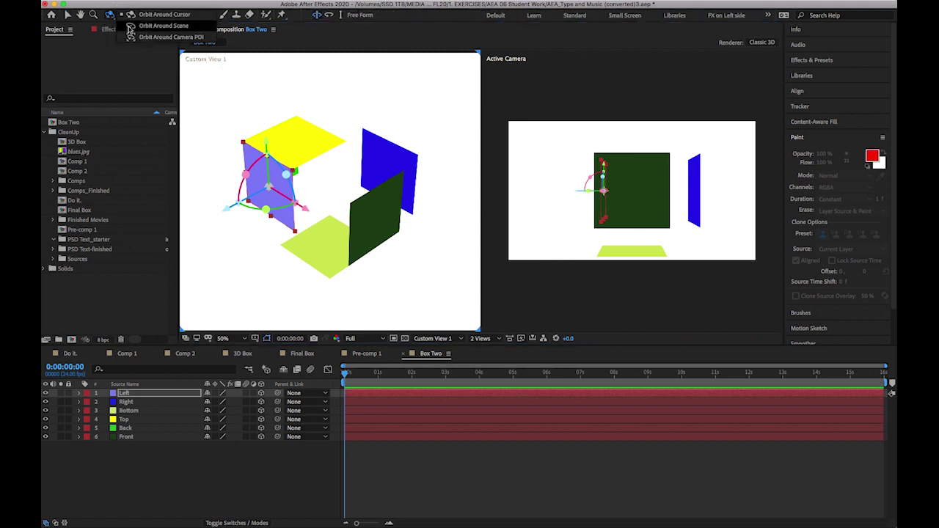
pyautogui.click(141, 26)
pyautogui.moveTo(330, 170); pyautogui.dragTo(226, 173)
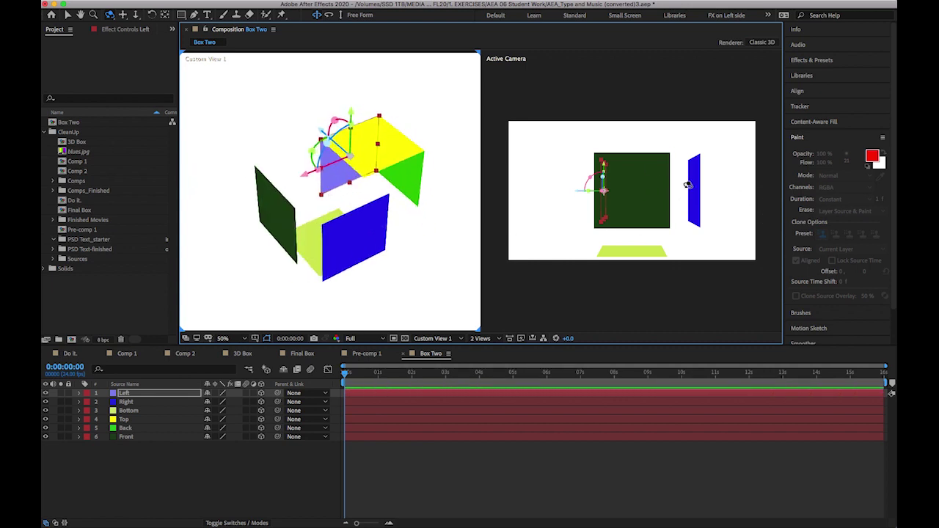
pyautogui.click(66, 14)
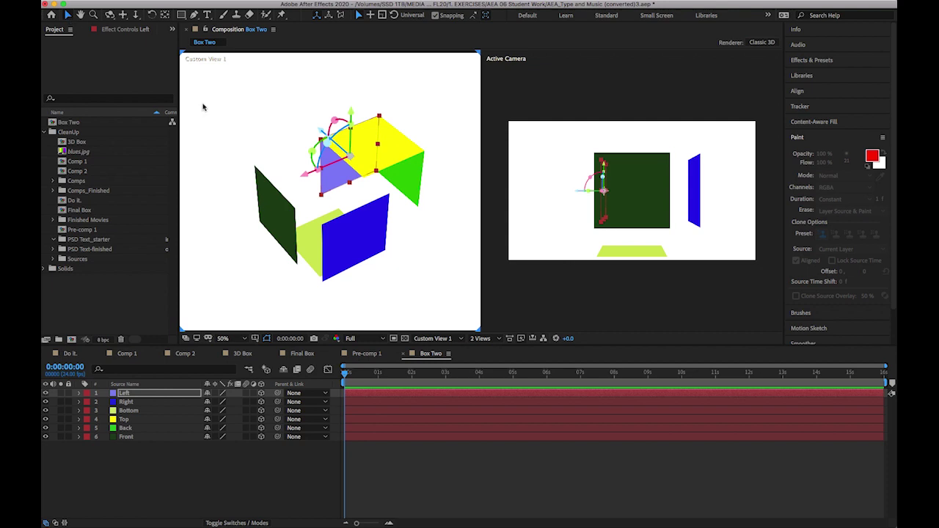
pyautogui.click(434, 225)
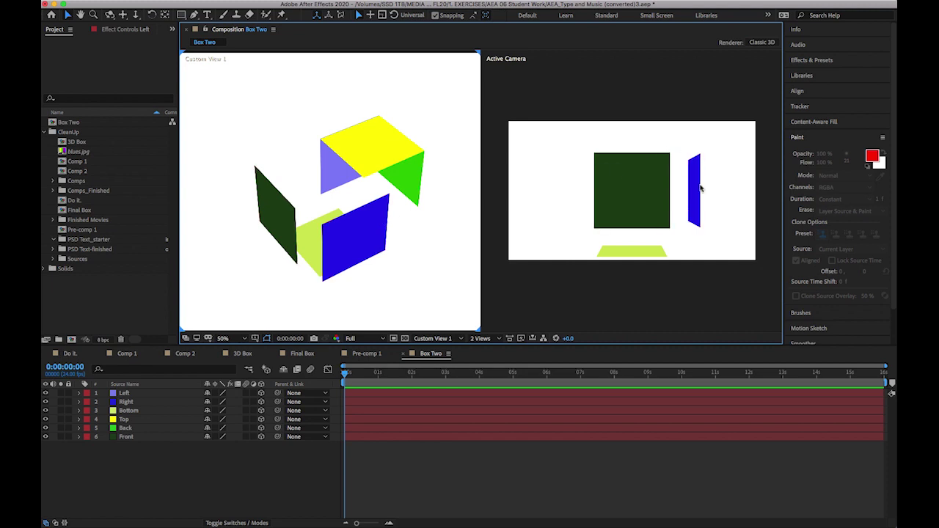
pyautogui.moveTo(381, 212); pyautogui.dragTo(420, 153)
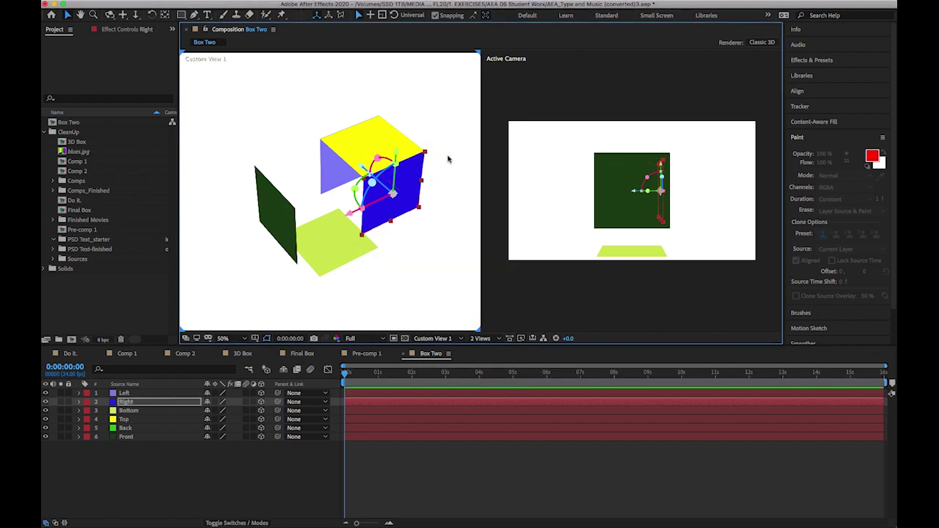
pyautogui.click(448, 159)
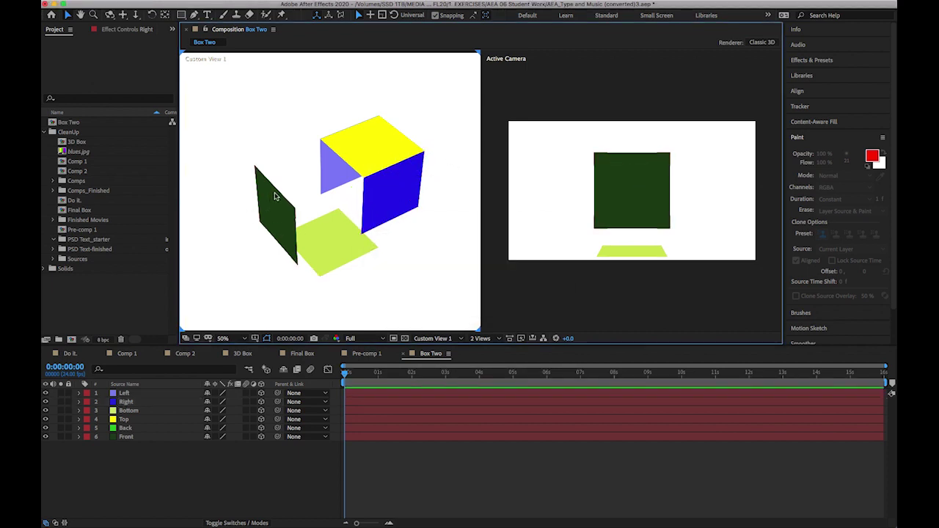
pyautogui.moveTo(290, 211); pyautogui.dragTo(362, 180)
pyautogui.press('Return')
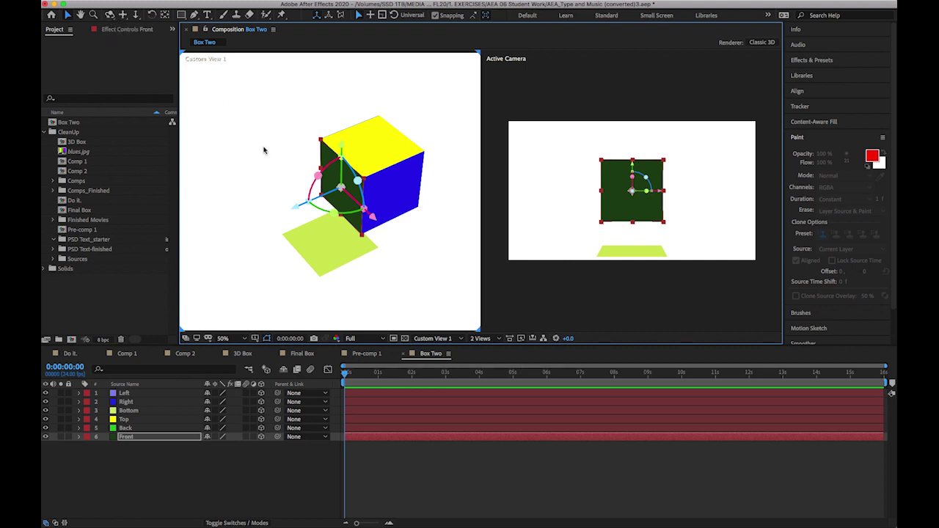
# - From an orbited view beneath the box, snap the Bottom layer to the lower corners of the side layers to close the cube
pyautogui.press('c')
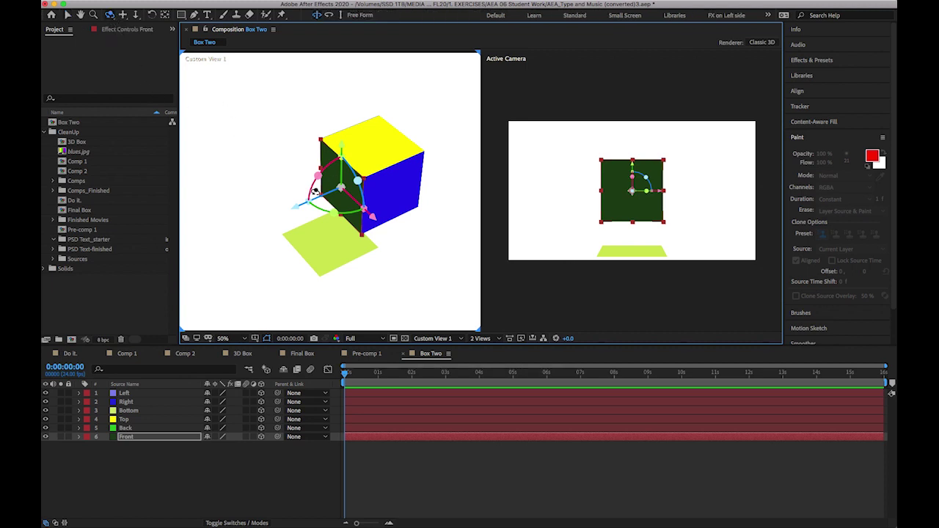
pyautogui.press('c')
pyautogui.press('c')
pyautogui.press('c')
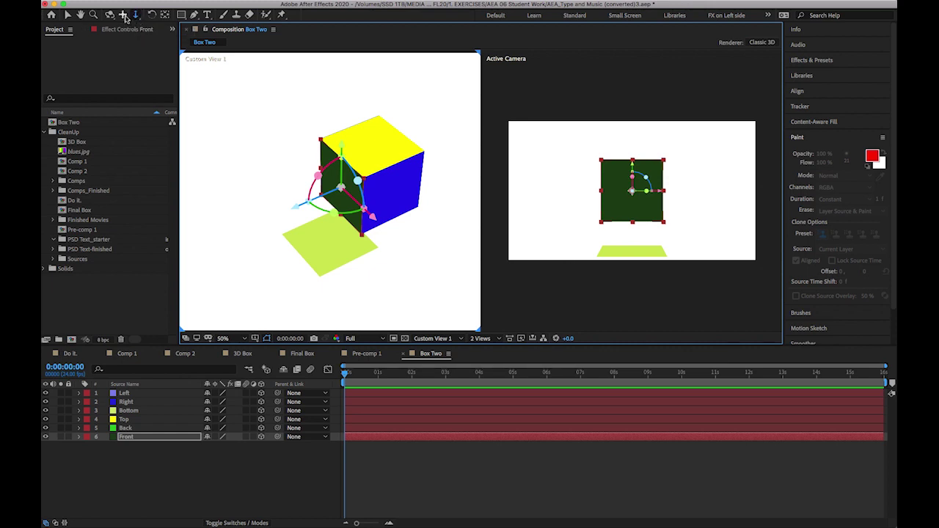
pyautogui.press('c')
pyautogui.moveTo(341, 197); pyautogui.dragTo(346, 141)
pyautogui.moveTo(334, 123); pyautogui.dragTo(288, 121)
pyautogui.moveTo(392, 198); pyautogui.dragTo(423, 253)
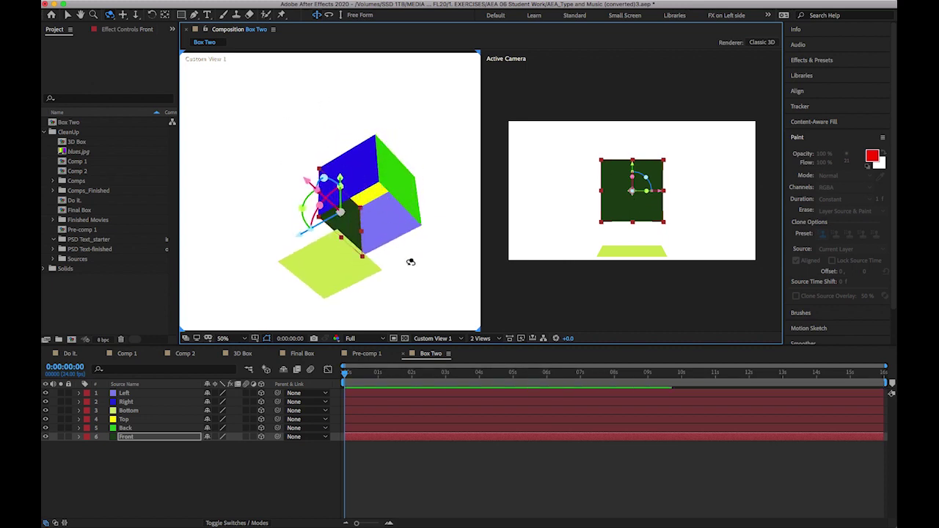
pyautogui.press('v')
pyautogui.moveTo(336, 243); pyautogui.dragTo(381, 196)
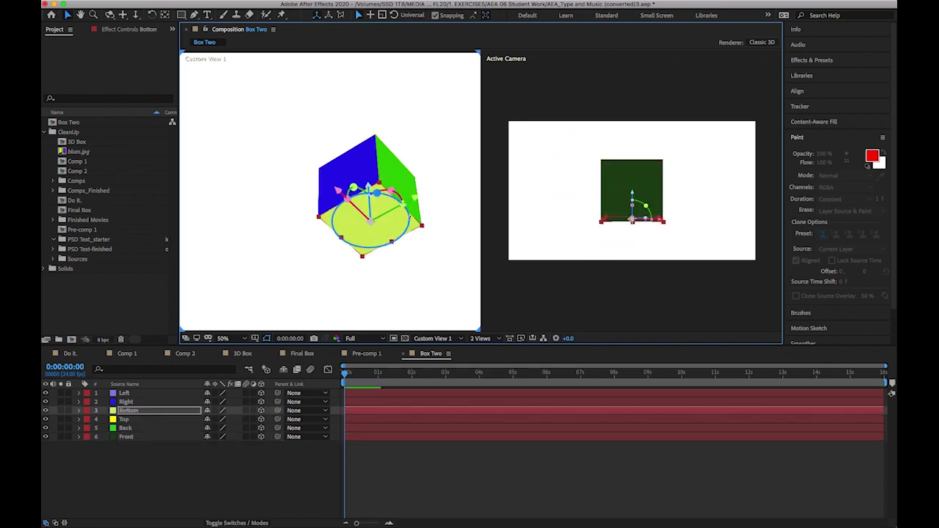
pyautogui.click(436, 280)
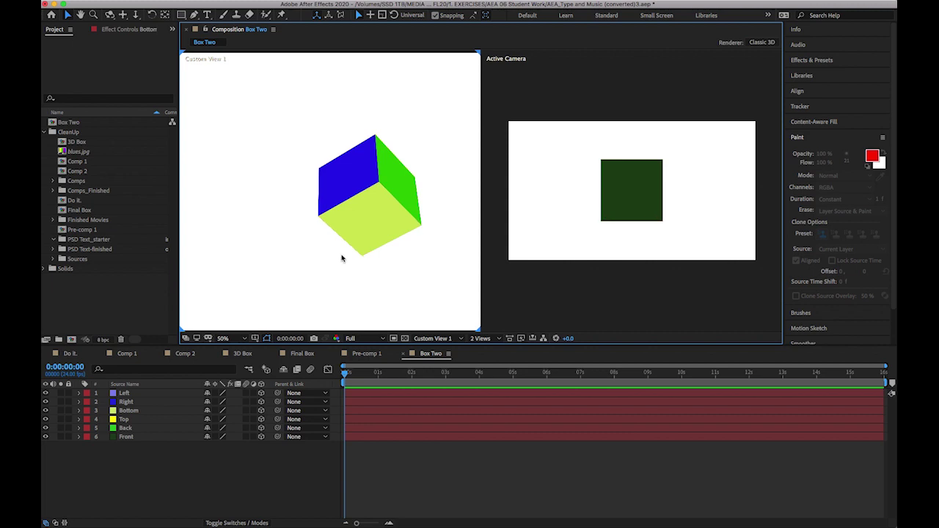
# - Orbit around the closed box in Custom View 1 and Active Camera to inspect its sides, and undo the last Active Camera orbit
pyautogui.press('c')
pyautogui.moveTo(354, 216); pyautogui.dragTo(288, 211)
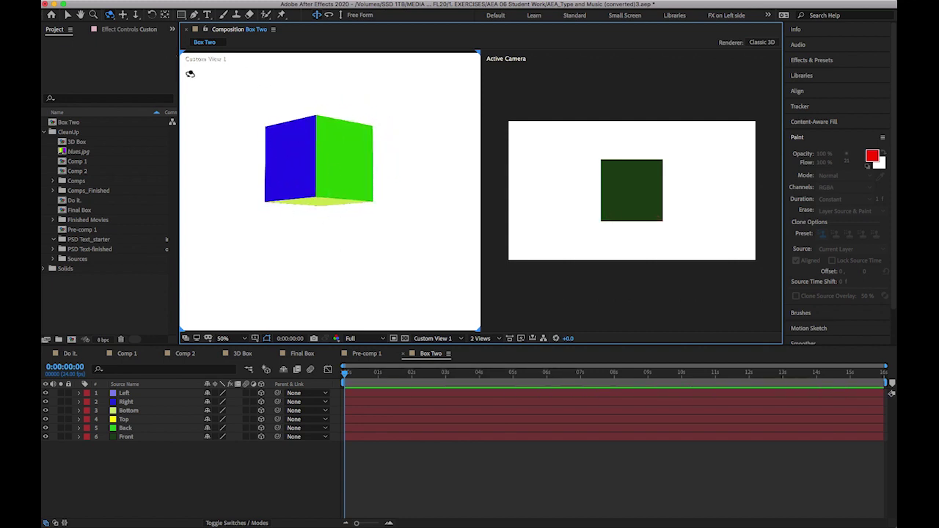
pyautogui.moveTo(290, 151); pyautogui.dragTo(390, 220)
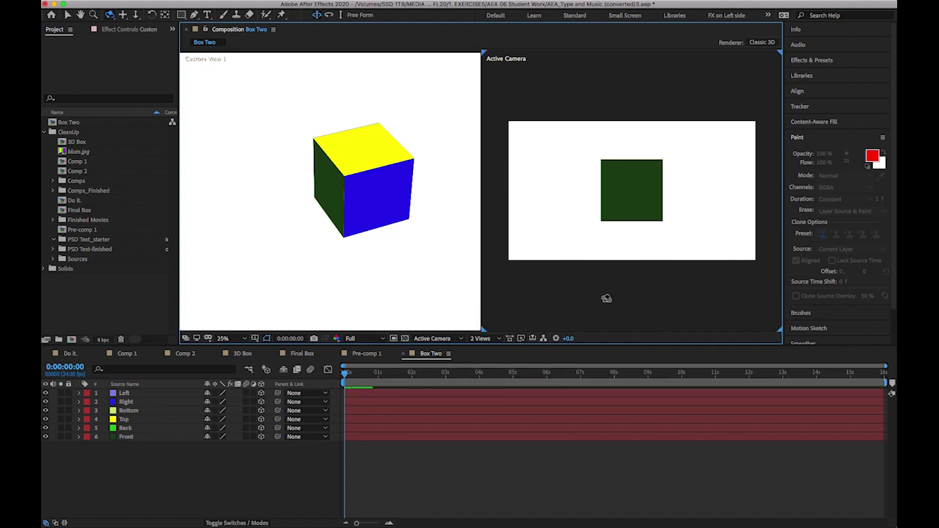
pyautogui.moveTo(621, 289); pyautogui.dragTo(552, 210)
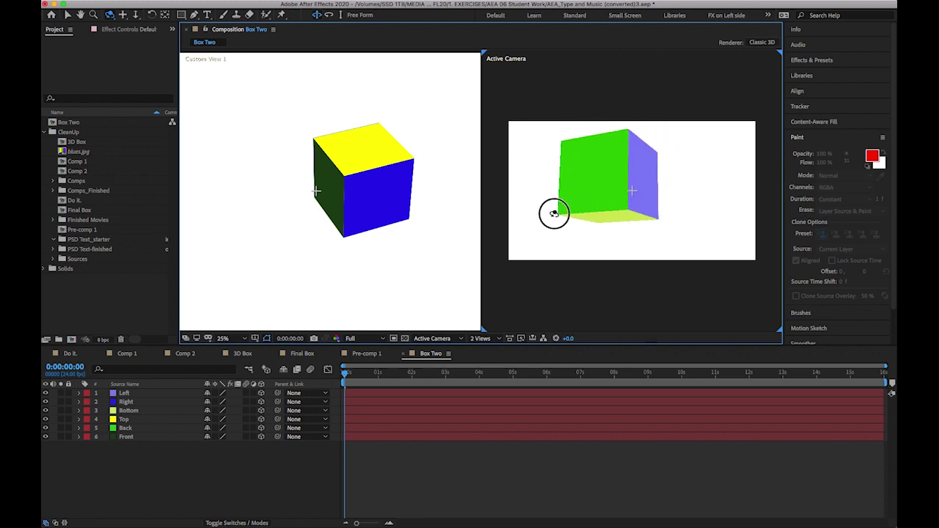
pyautogui.press('super+z')
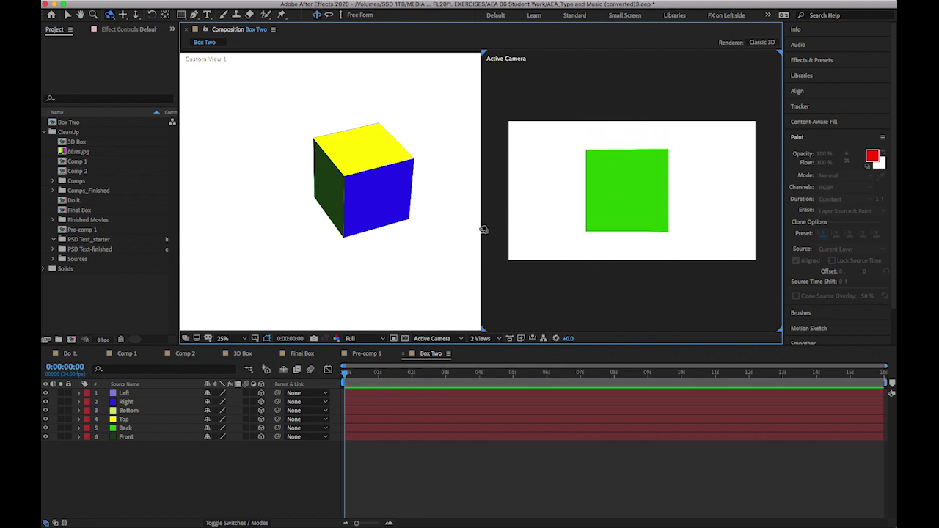